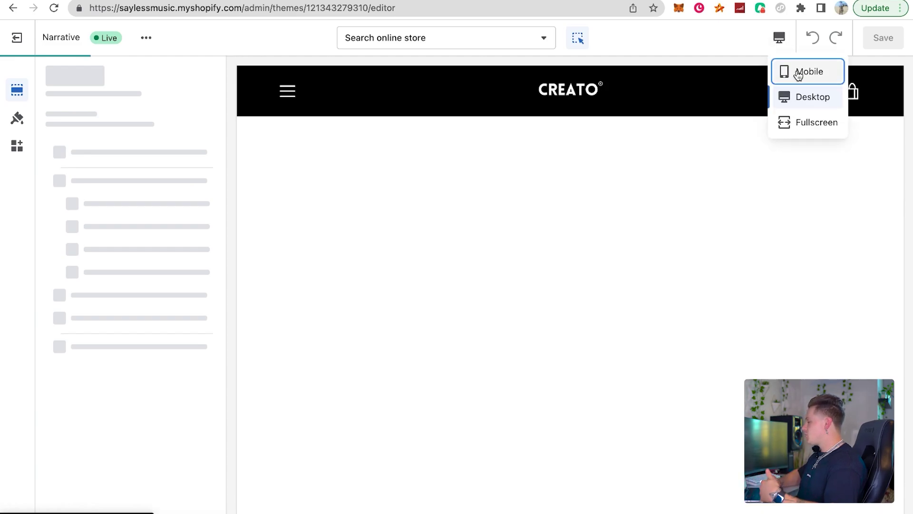
Step: Switch the theme preview to the mobile layout and dismiss the newsletter popup
left_click(798, 74)
scroll(561, 185, "down", 3)
scroll(561, 186, "down", 3)
scroll(561, 185, "down", 3)
scroll(561, 185, "down", 3)
scroll(561, 185, "down", 3)
scroll(560, 185, "down", 2)
left_click(666, 166)
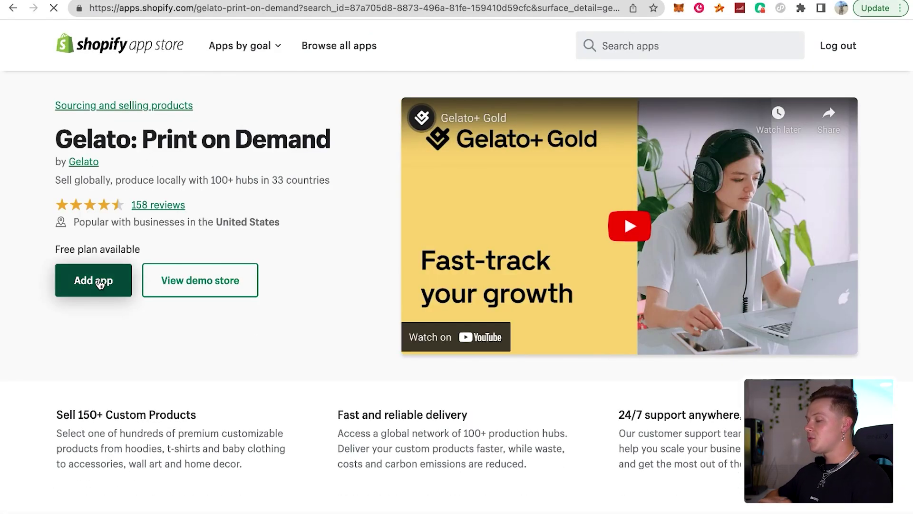
scroll(238, 266, "down", 2)
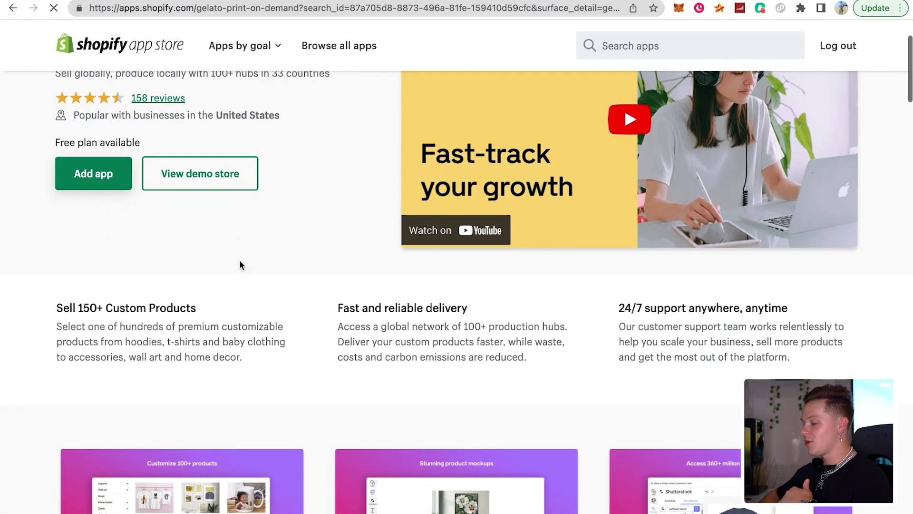
scroll(229, 285, "down", 1)
scroll(230, 286, "down", 1)
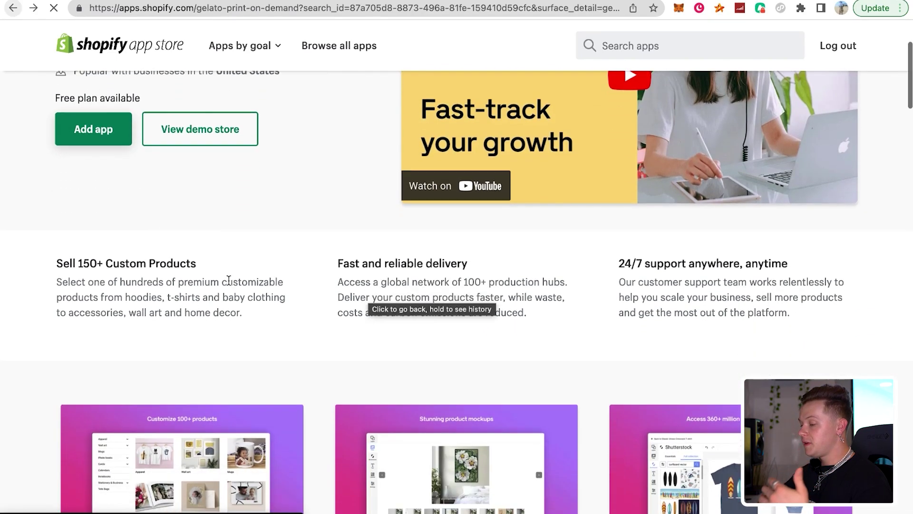
scroll(229, 285, "down", 1)
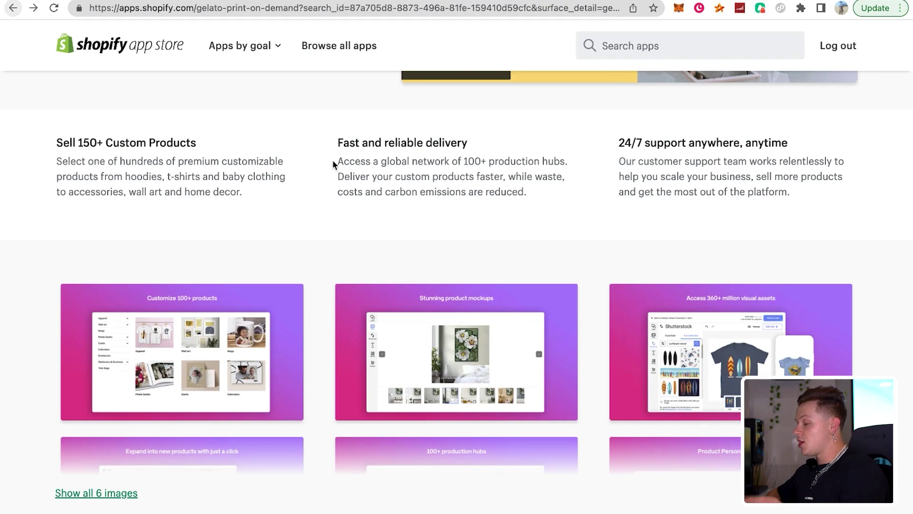
scroll(333, 165, "down", 10)
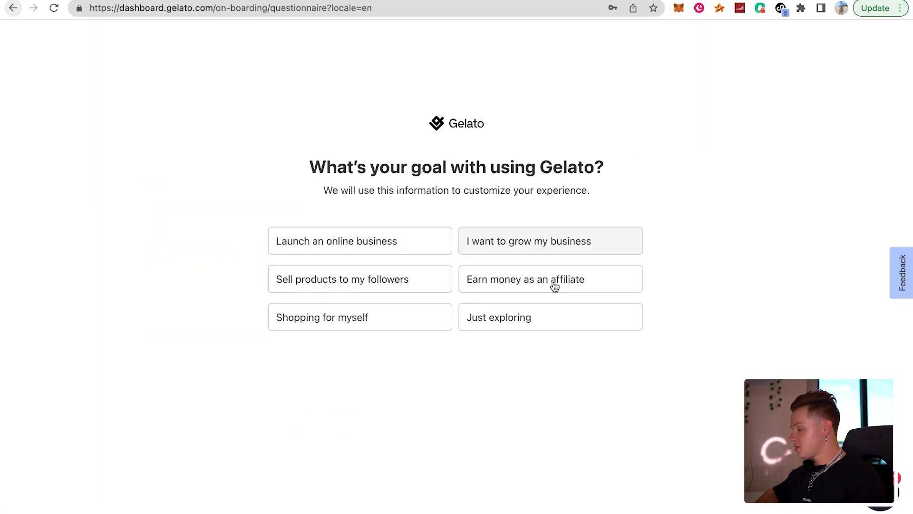
Step: Answer the goal question and choose Other merch as the products of interest
left_click(524, 329)
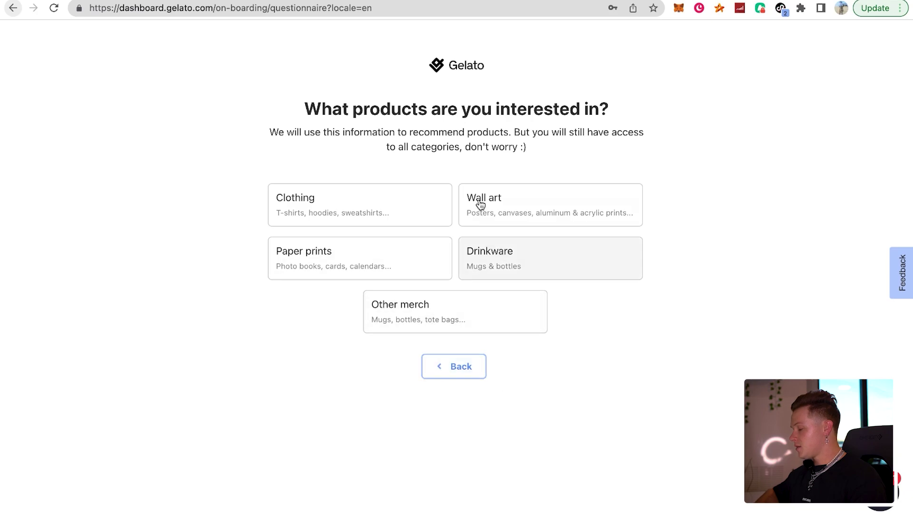
left_click(488, 305)
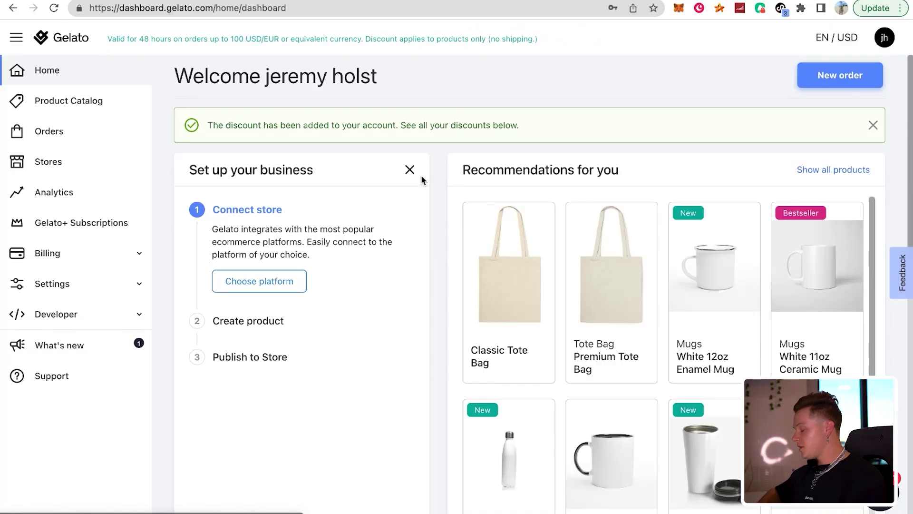
scroll(665, 258, "down", 1)
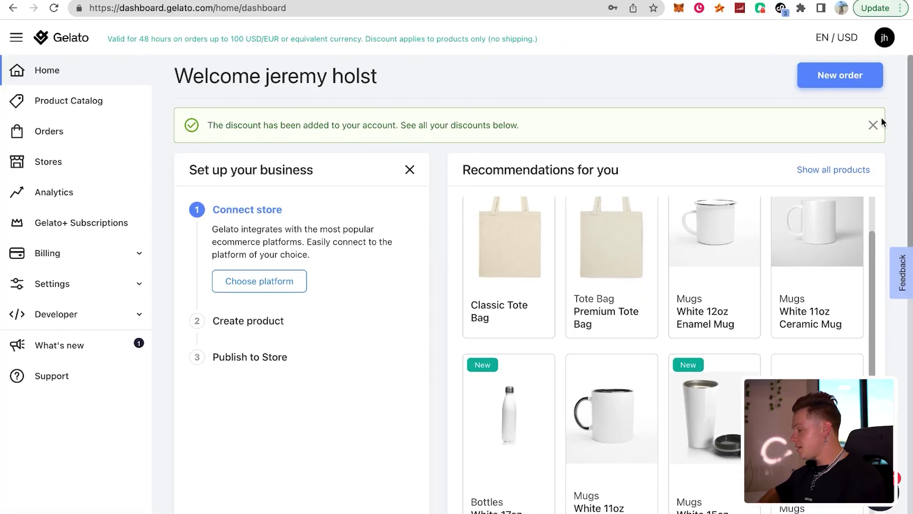
Step: Open the full product catalogue and browse the Stationery & Business category
left_click(825, 173)
scroll(556, 184, "down", 1)
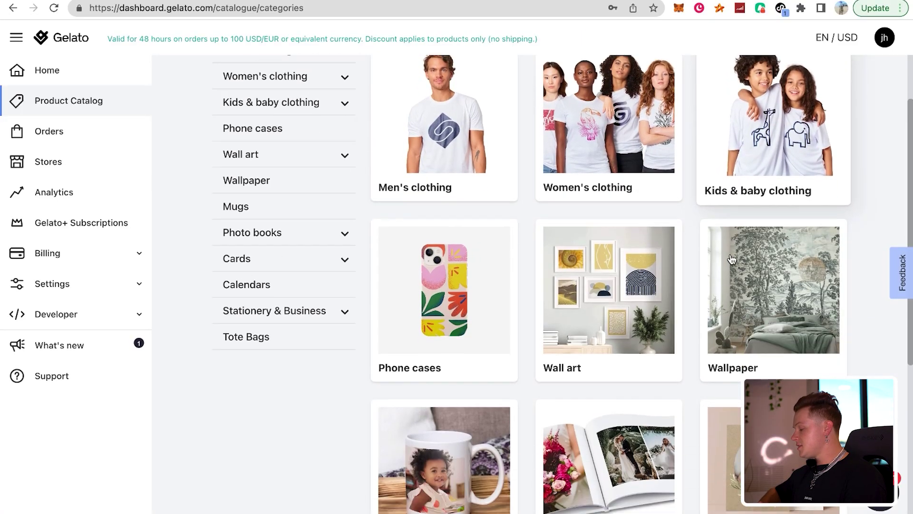
scroll(531, 249, "down", 1)
scroll(827, 248, "down", 3)
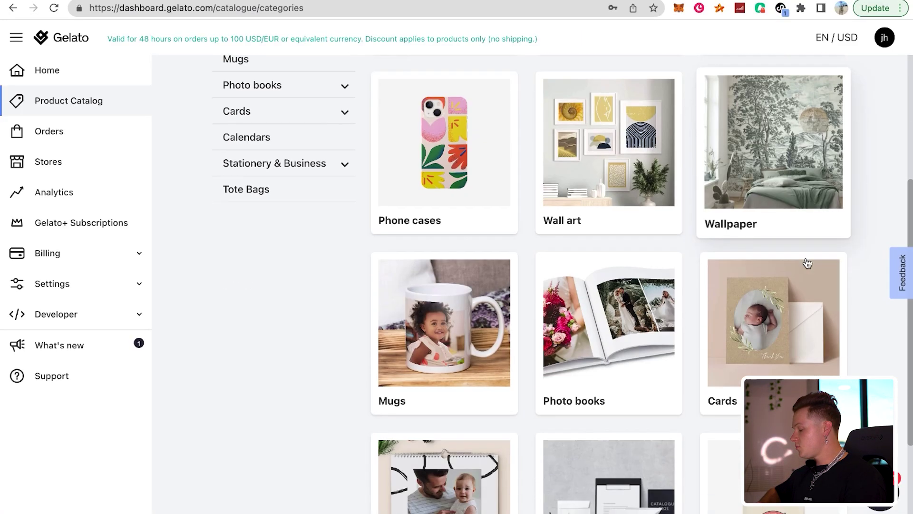
scroll(806, 239, "down", 3)
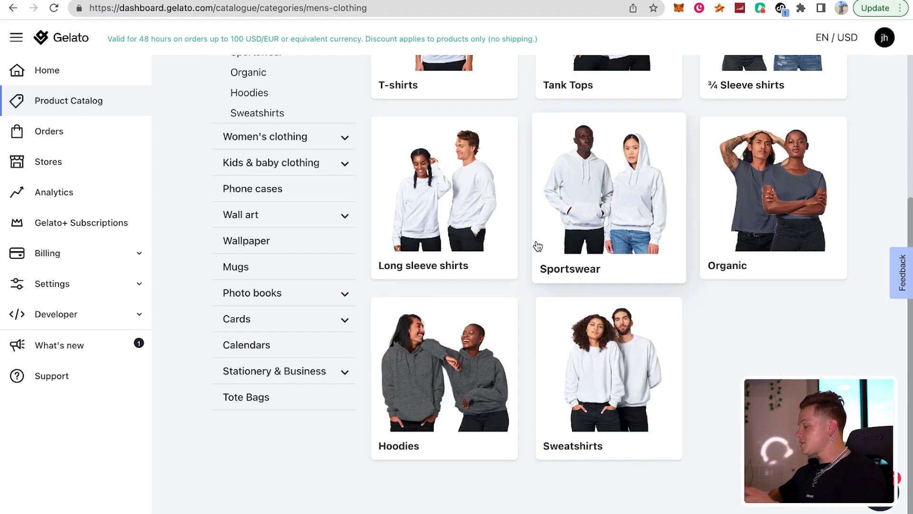
scroll(537, 247, "up", 4)
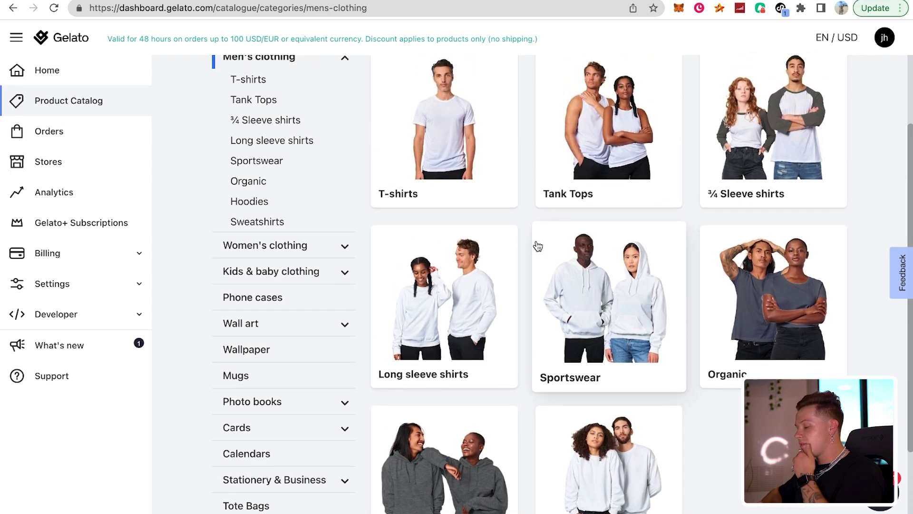
scroll(537, 247, "down", 4)
left_click(316, 375)
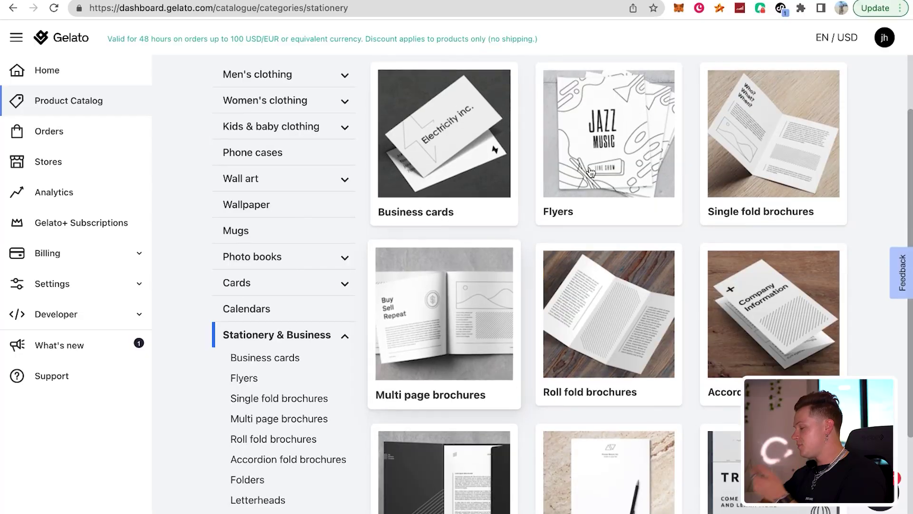
scroll(685, 168, "down", 2)
scroll(797, 294, "down", 1)
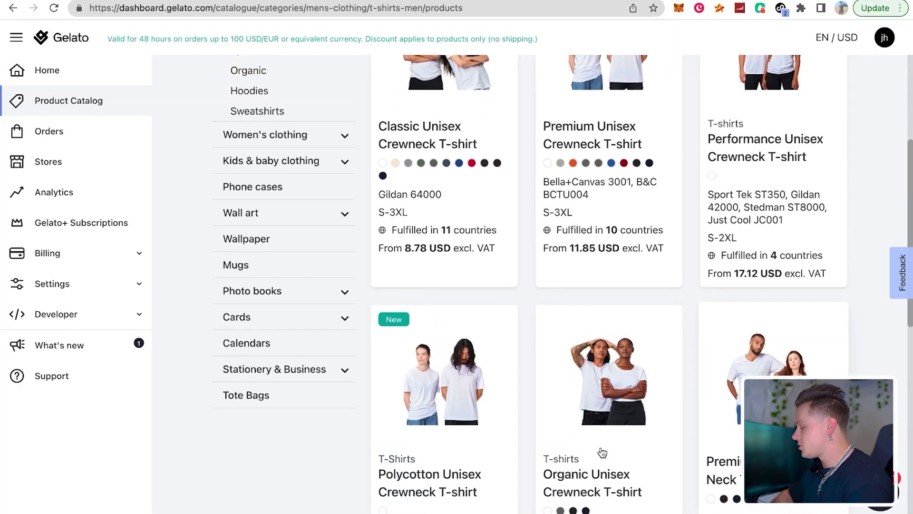
scroll(606, 428, "down", 4)
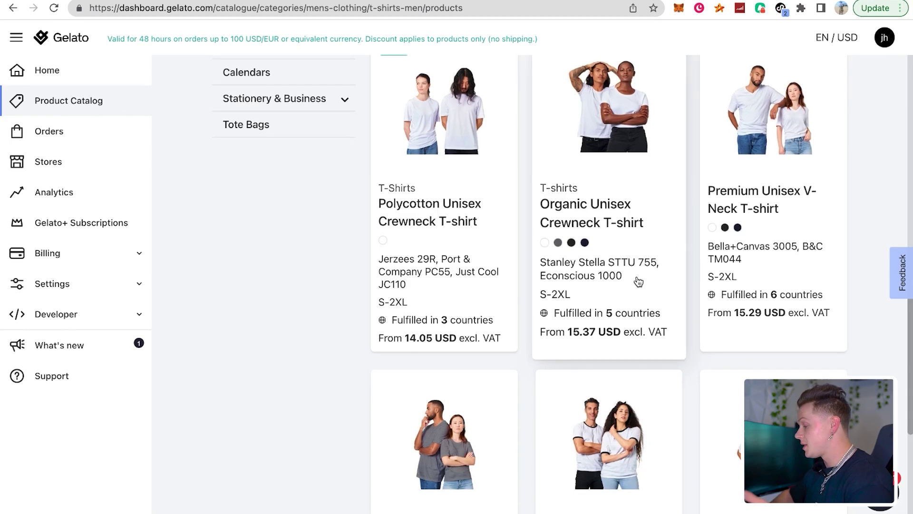
scroll(638, 335, "up", 1)
scroll(547, 371, "up", 3)
scroll(546, 371, "up", 1)
scroll(546, 372, "up", 1)
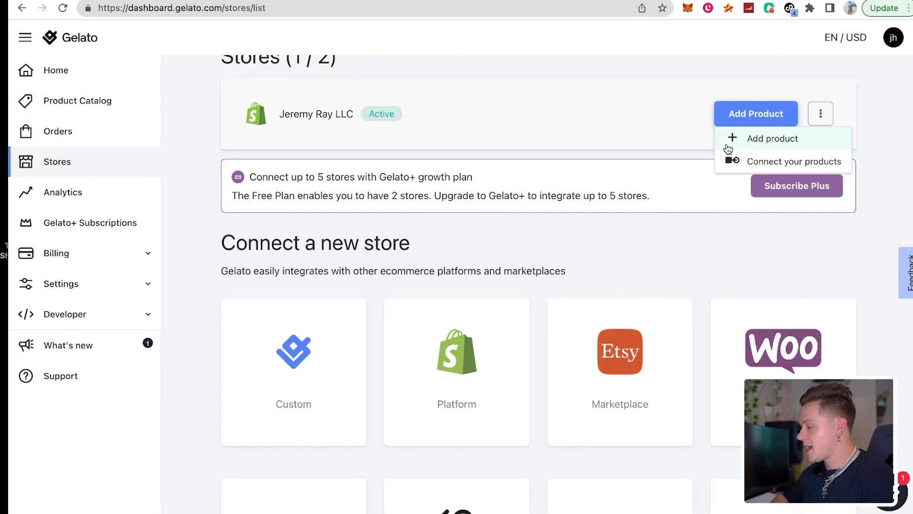
Step: Start adding a new product to the connected Shopify store
left_click(728, 146)
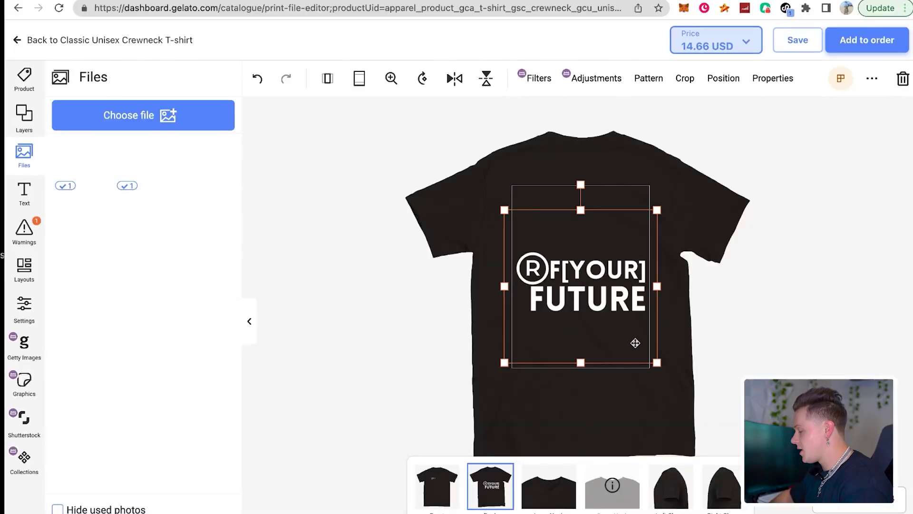
Step: Review the back print, the front CREATO logo and the empty right-sleeve area, and browse Getty Images
left_click(654, 367)
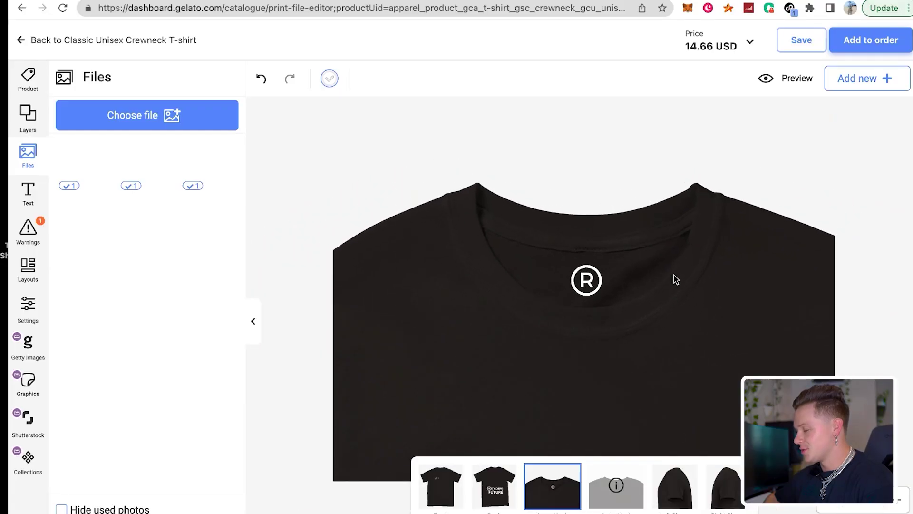
left_click(489, 505)
left_click(431, 507)
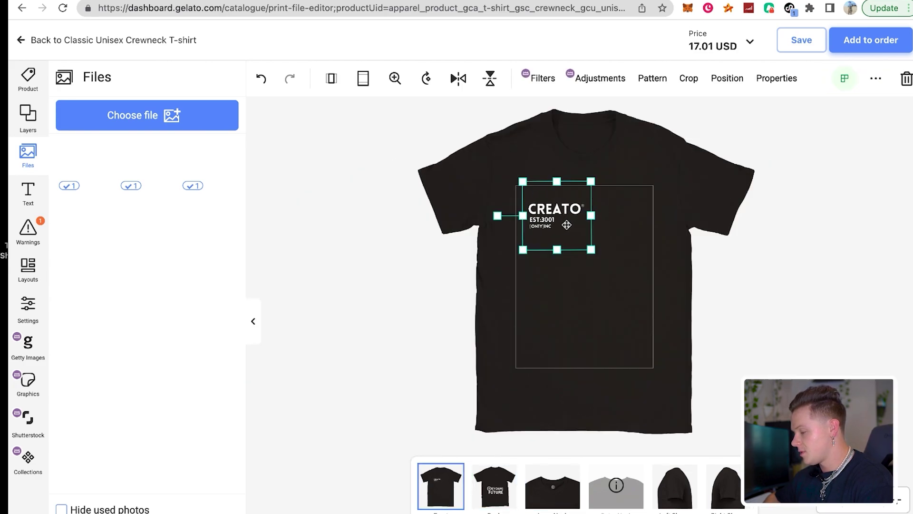
left_click(724, 492)
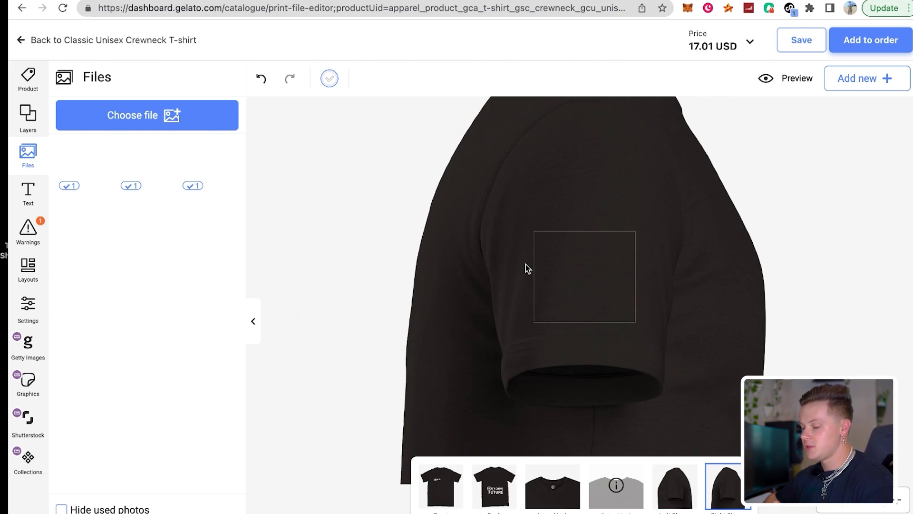
left_click(21, 355)
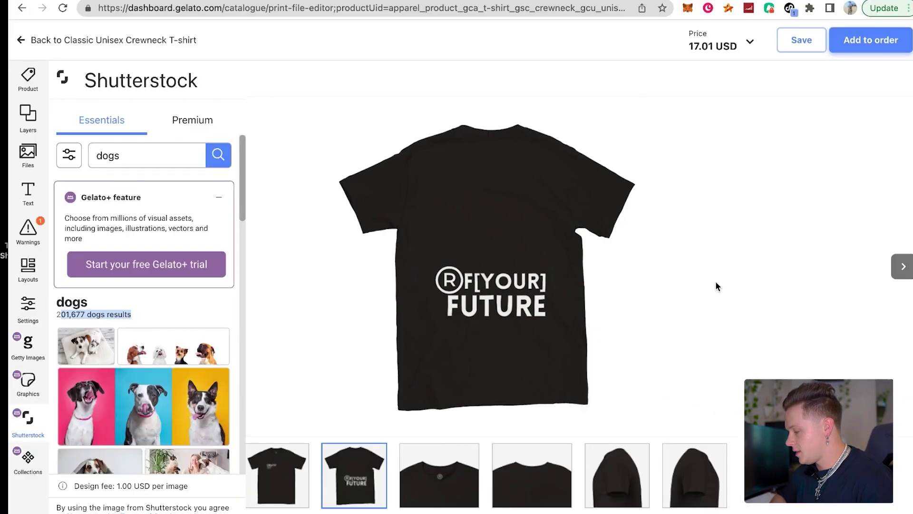
Step: Preview the tee's neck and sleeve close-ups, then save the finished design
key("Right")
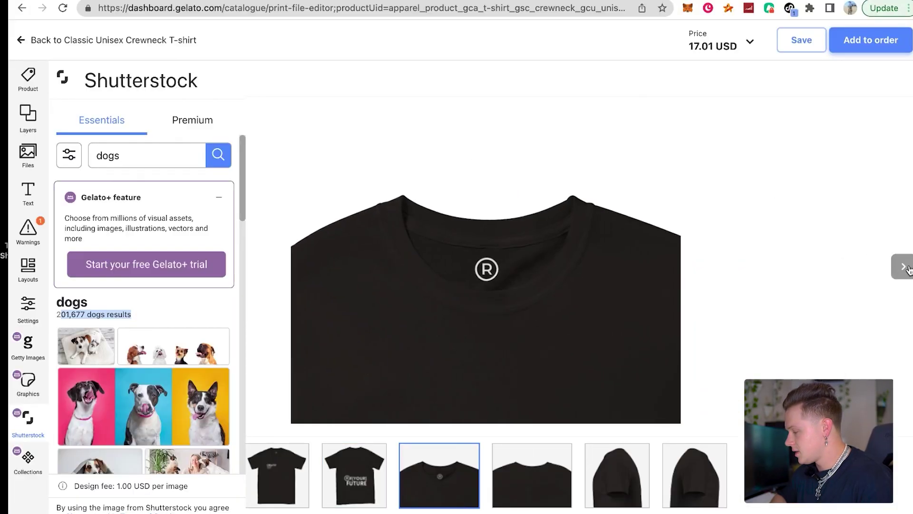
left_click(904, 267)
left_click(903, 267)
left_click(903, 267)
left_click(791, 47)
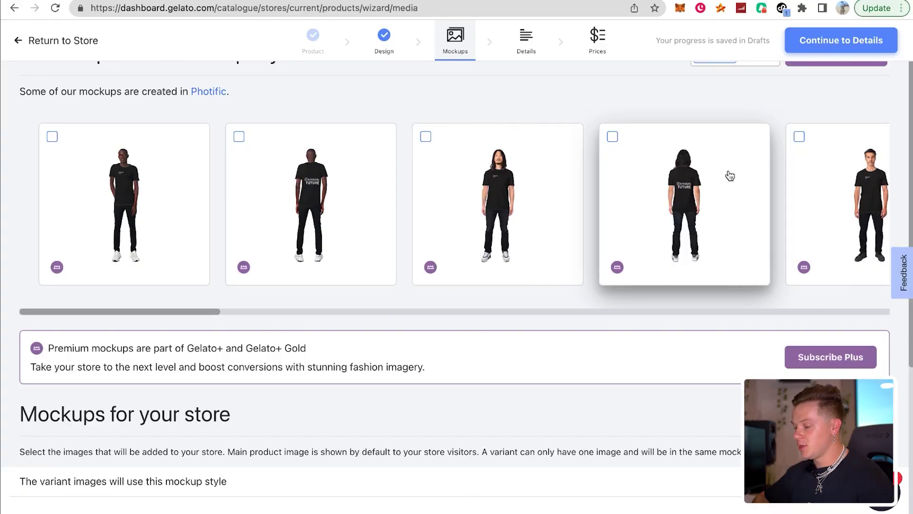
scroll(710, 183, "right", 2)
scroll(709, 184, "right", 6)
scroll(711, 184, "right", 2)
scroll(710, 184, "right", 2)
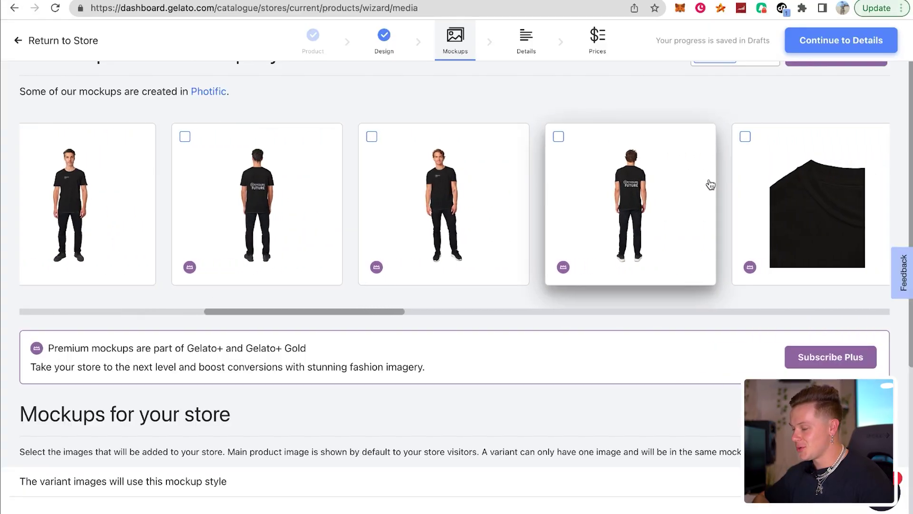
scroll(711, 185, "right", 1)
scroll(710, 185, "right", 8)
scroll(762, 196, "left", 10)
scroll(761, 197, "right", 1)
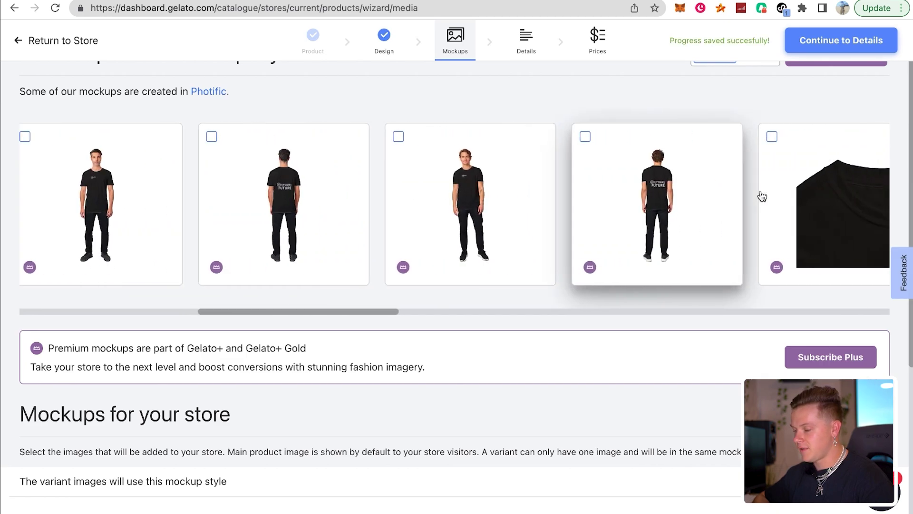
scroll(429, 158, "right", 1)
scroll(437, 153, "right", 9)
scroll(438, 152, "right", 1)
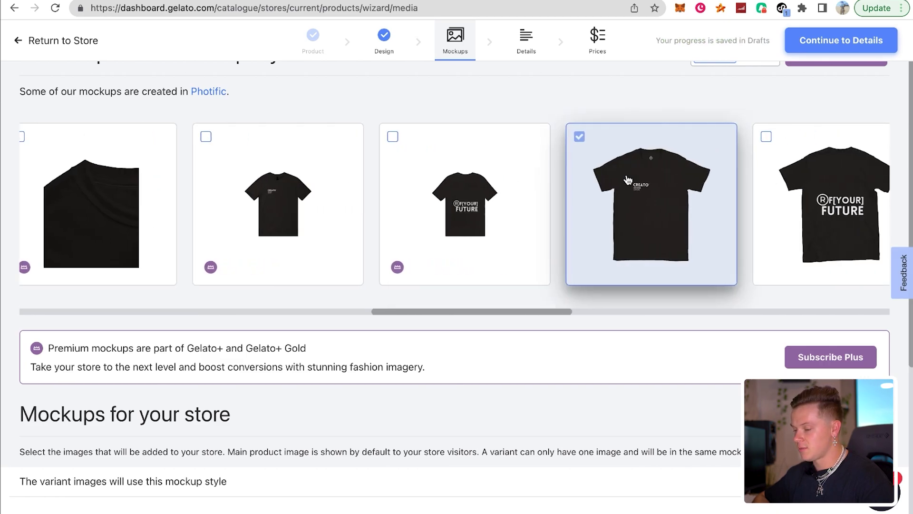
scroll(310, 243, "down", 10)
Step: Keep the flat CREATO tee mockup selected and continue to the Details step
left_click(859, 43)
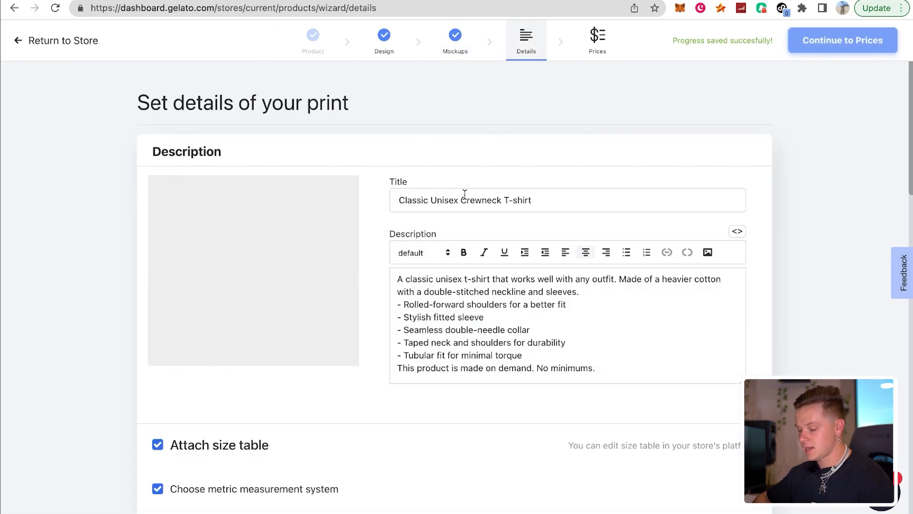
type("CREATOR Tee")
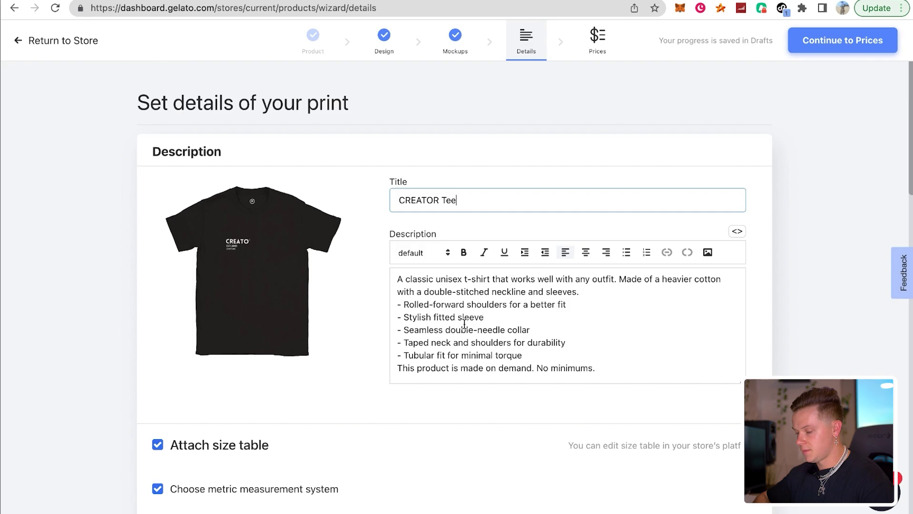
Step: Select all the old description text so it can be replaced with 'Be the creator of your future.'
left_click(464, 323)
key("ctrl+a")
type("Be the")
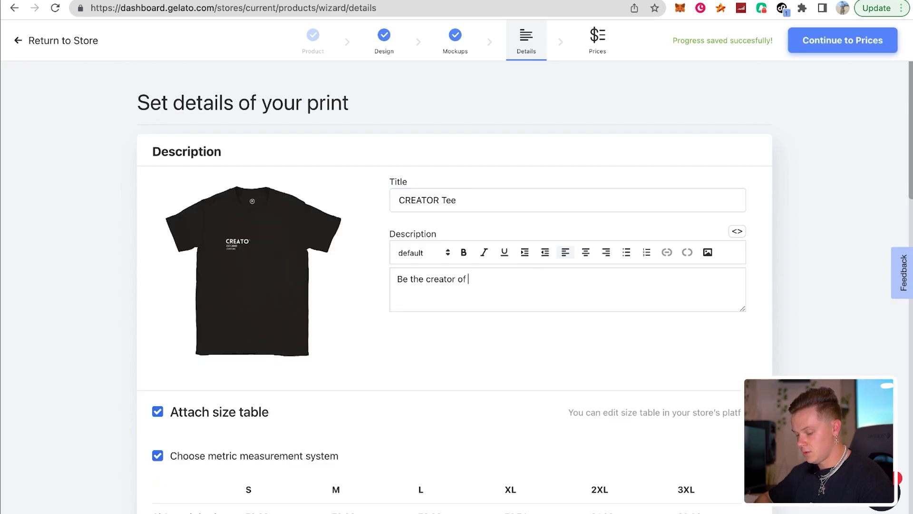
scroll(193, 239, "down", 5)
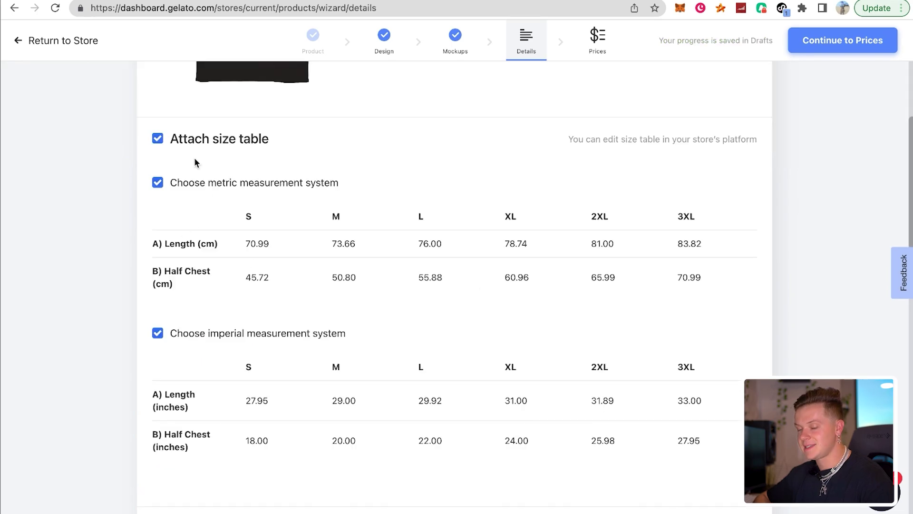
scroll(387, 182, "down", 1)
scroll(387, 182, "down", 3)
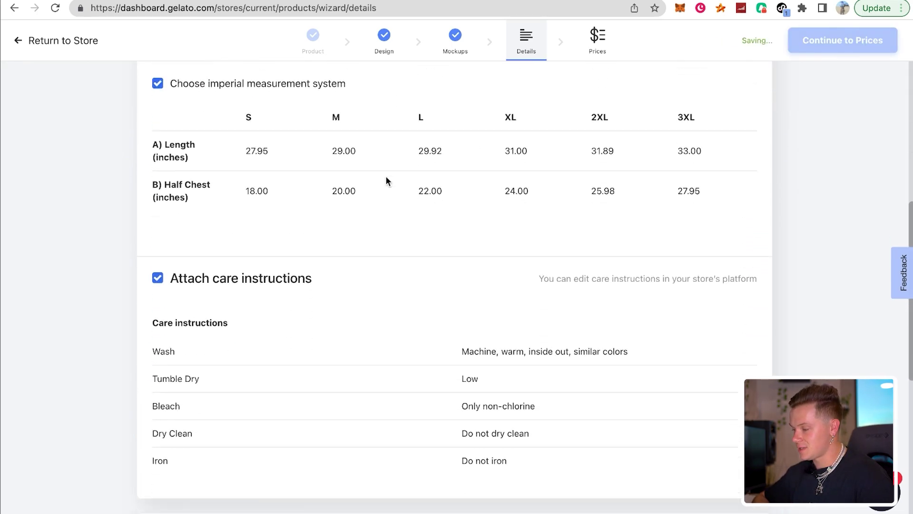
scroll(386, 181, "down", 3)
scroll(386, 181, "down", 2)
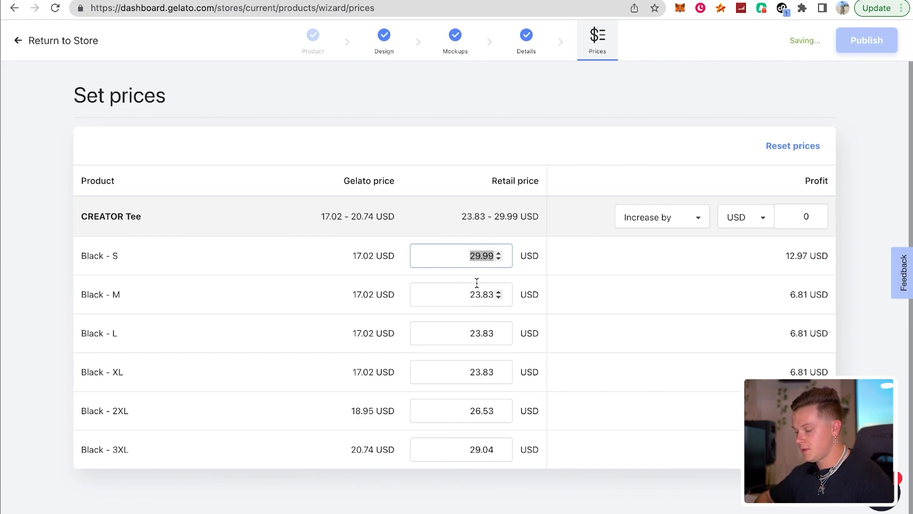
type("29.99")
Step: Set the Black 3XL retail price to 29.99 USD and view the published tee on the store
left_click(675, 371)
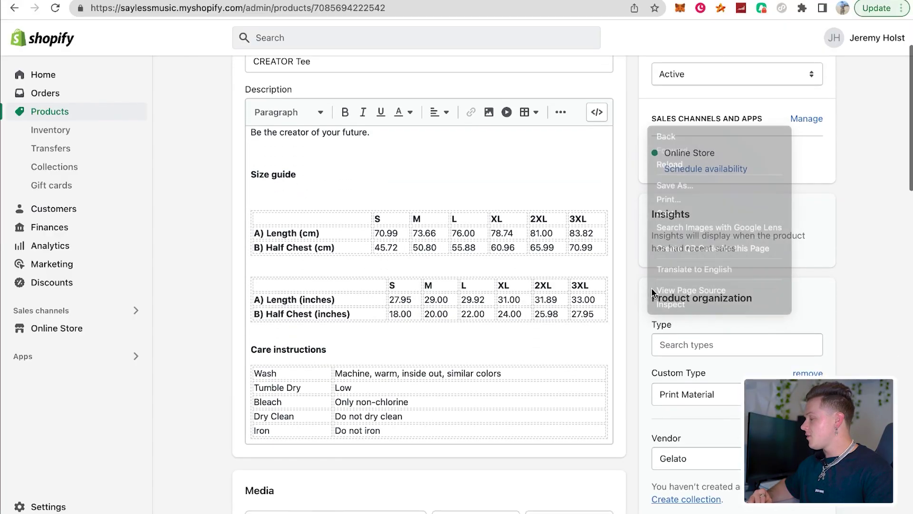
scroll(742, 219, "up", 3)
left_click(713, 80)
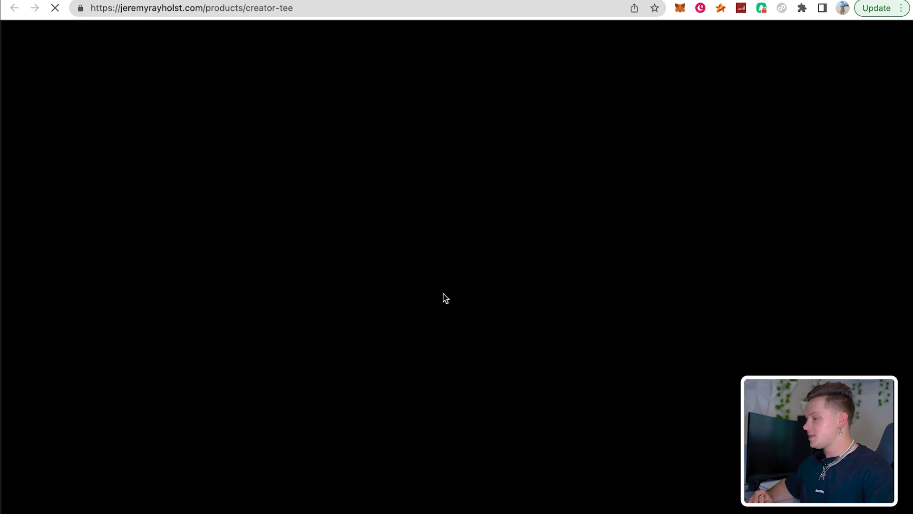
scroll(391, 193, "down", 2)
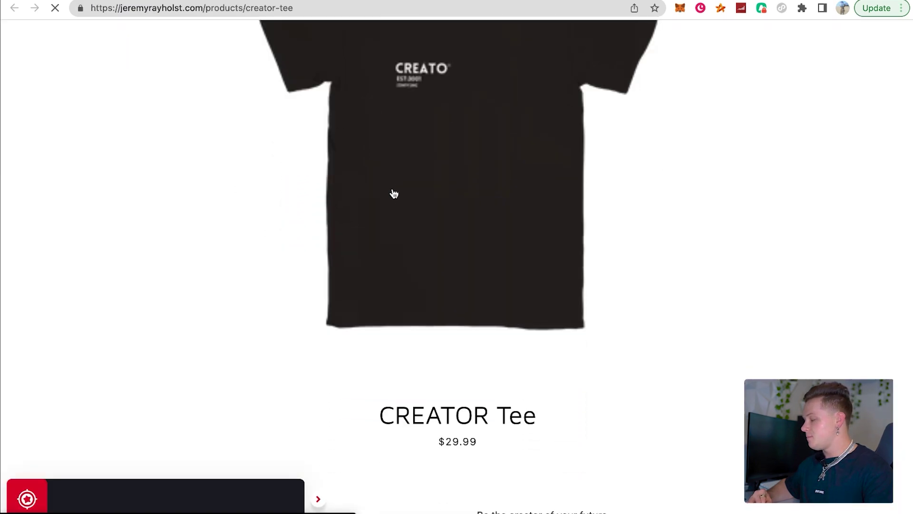
scroll(392, 193, "down", 2)
scroll(392, 192, "down", 1)
scroll(392, 192, "down", 1)
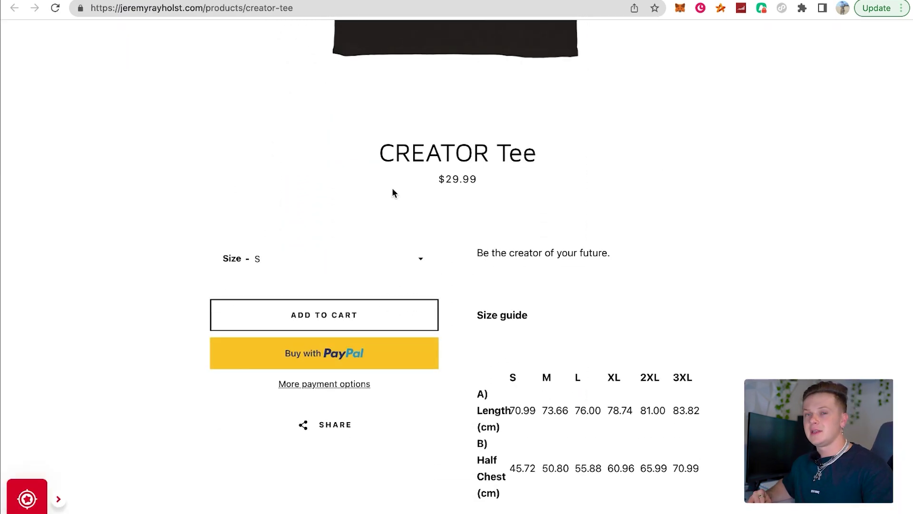
scroll(392, 193, "up", 3)
scroll(391, 193, "up", 2)
scroll(392, 193, "up", 3)
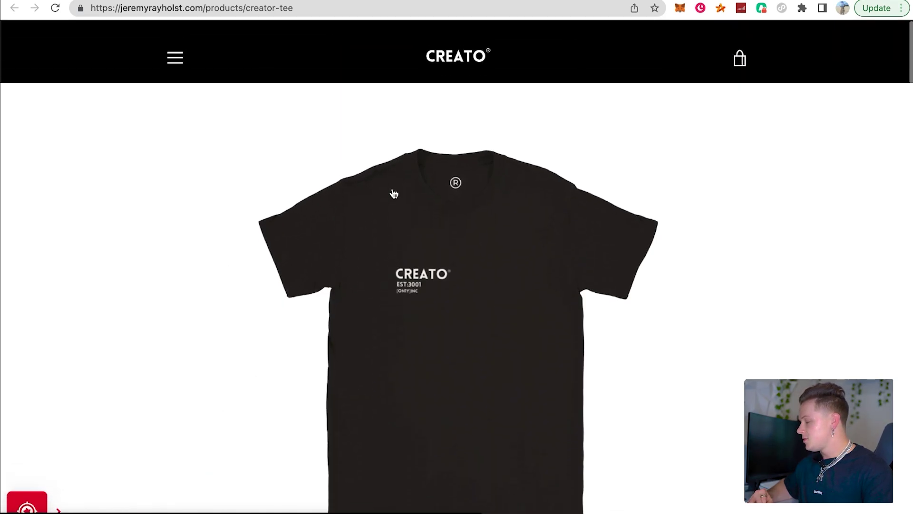
scroll(399, 194, "down", 2)
scroll(499, 286, "down", 3)
scroll(576, 350, "down", 3)
scroll(576, 351, "up", 2)
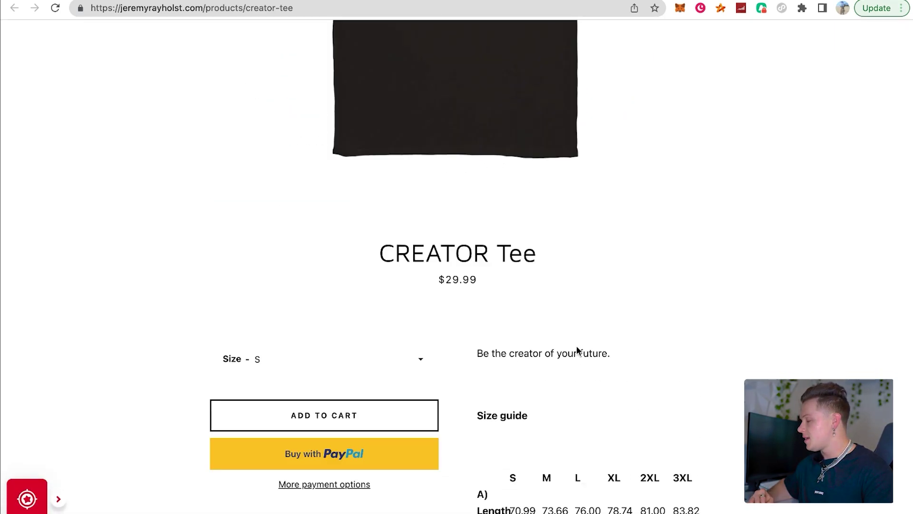
scroll(429, 357, "up", 5)
left_click(316, 310)
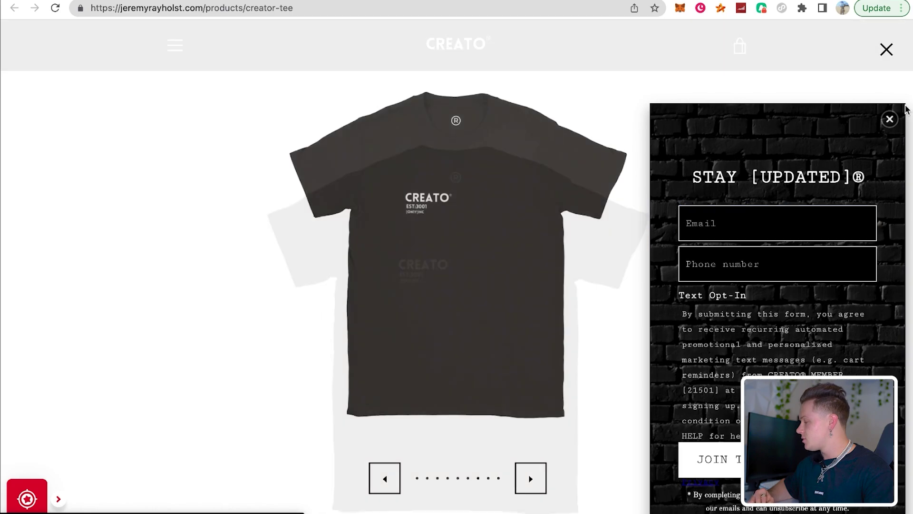
left_click(890, 119)
scroll(499, 279, "down", 5)
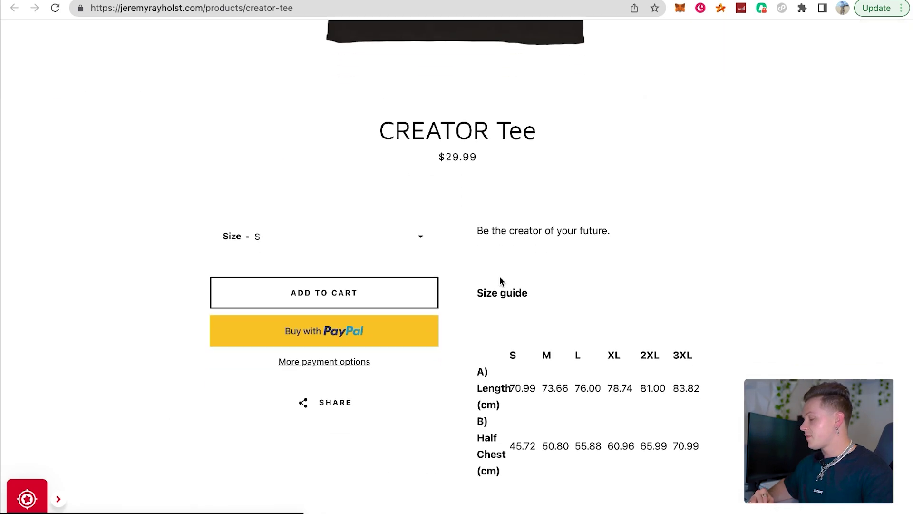
scroll(483, 367, "down", 1)
scroll(583, 367, "down", 1)
scroll(583, 368, "down", 1)
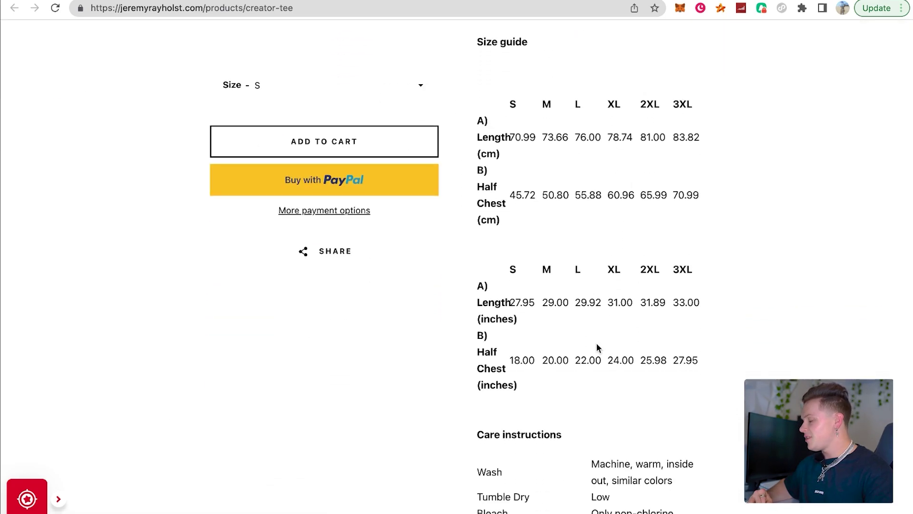
scroll(597, 347, "down", 1)
scroll(597, 348, "down", 3)
scroll(597, 347, "down", 4)
scroll(598, 349, "up", 2)
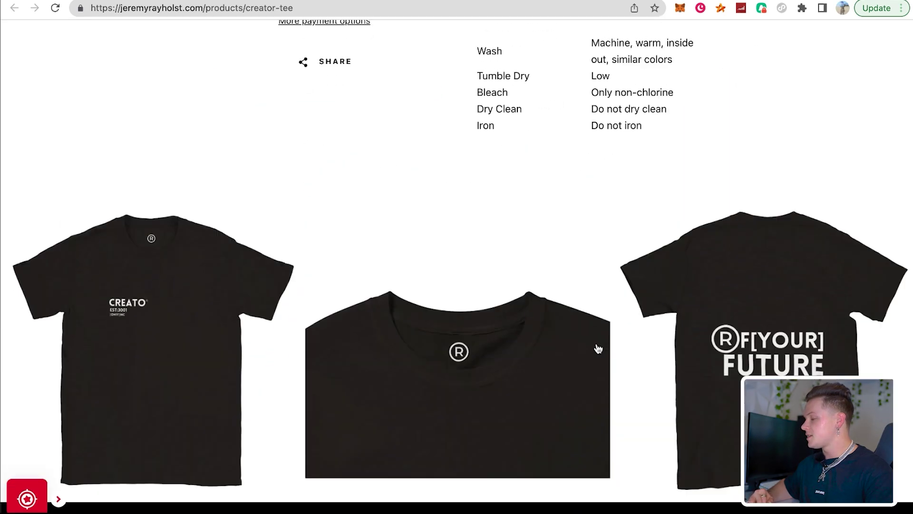